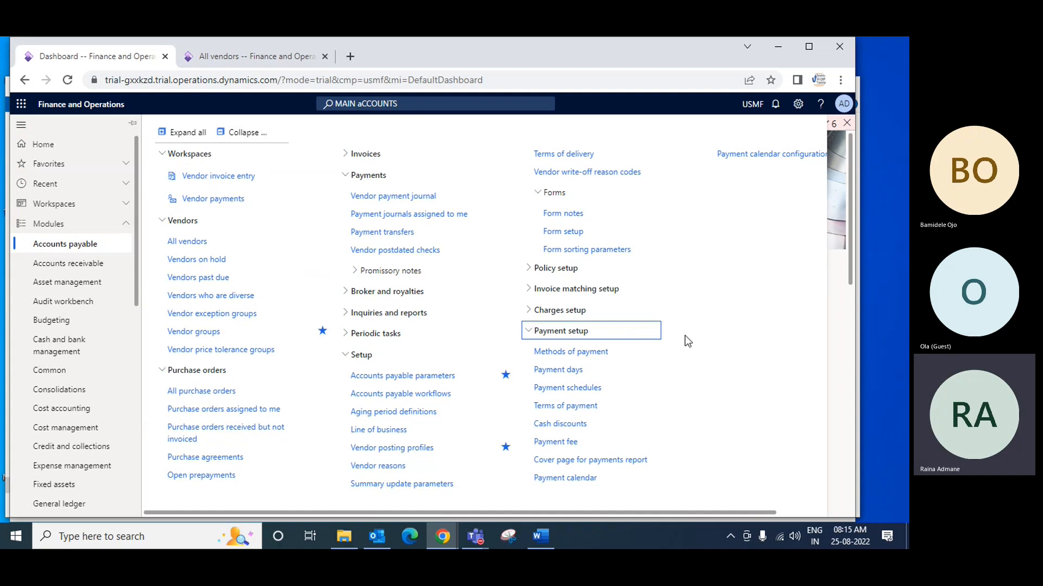
Open the vendor methods of payment and examine the CHECK method's general settings
click(580, 353)
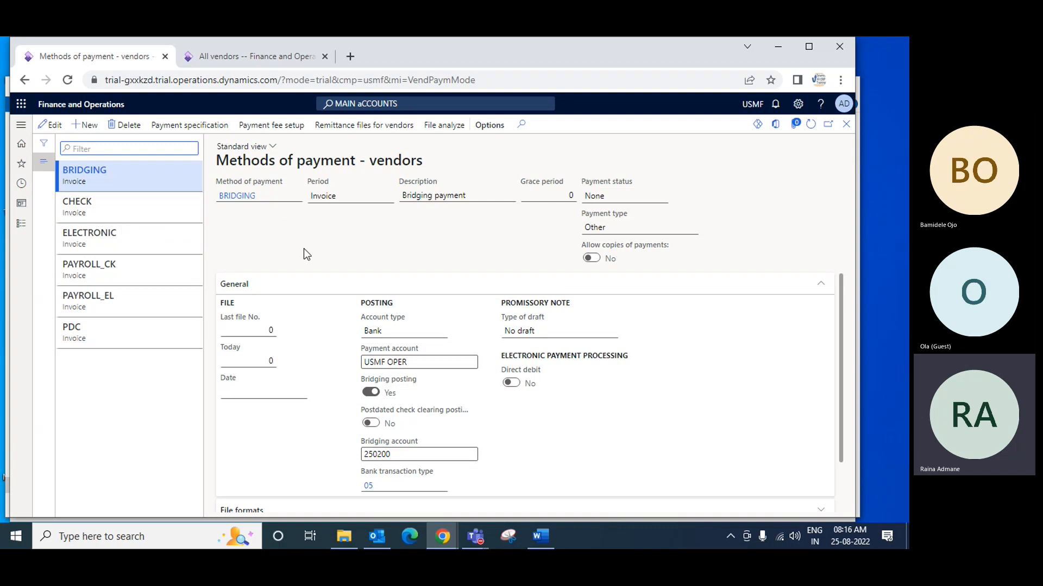
click(89, 203)
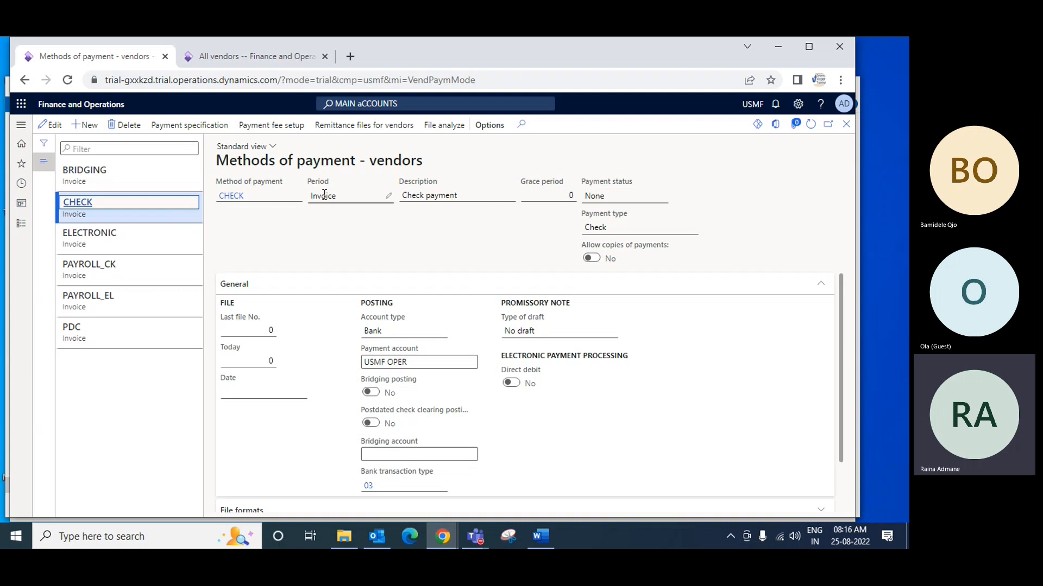
mouse_move(324, 193)
mouse_move(611, 221)
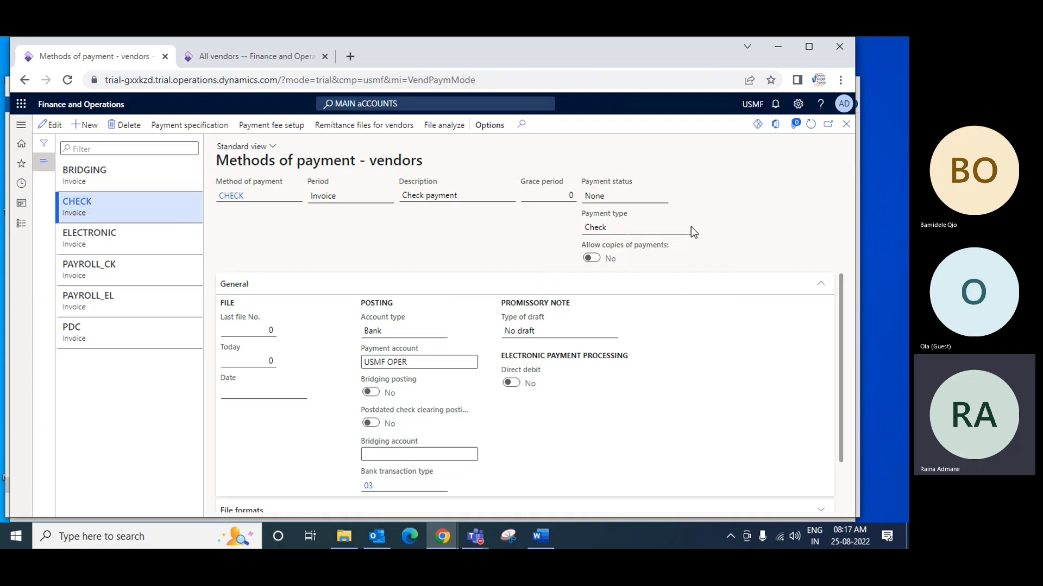
Choose Check as the payment type of the CHECK method
click(690, 227)
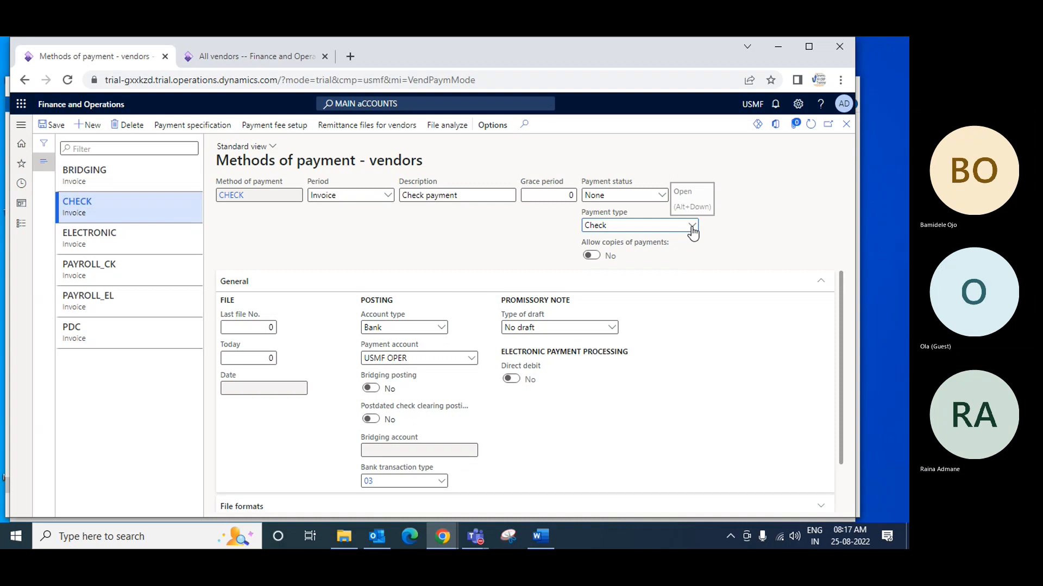
click(691, 225)
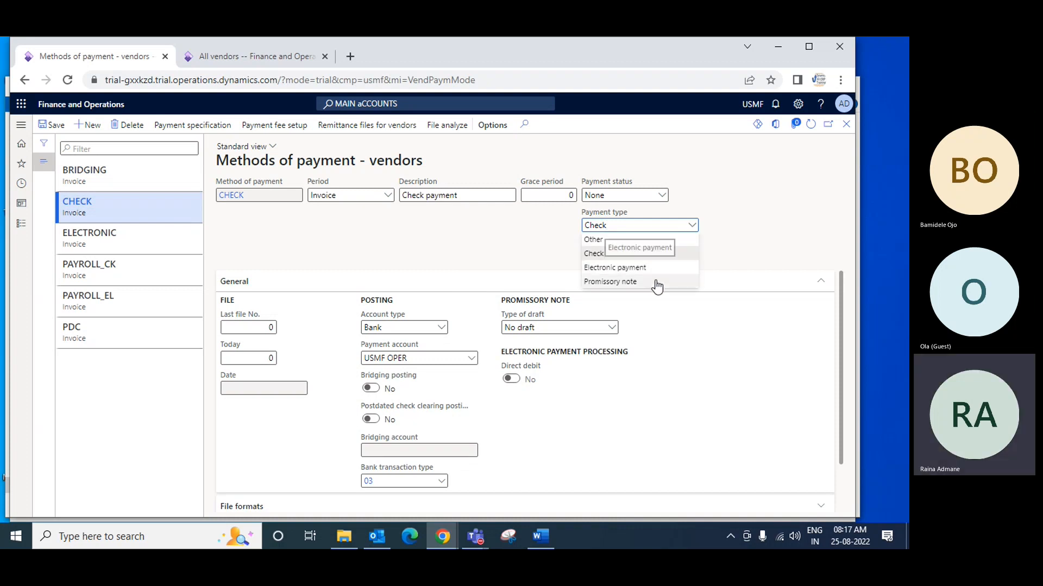
click(645, 254)
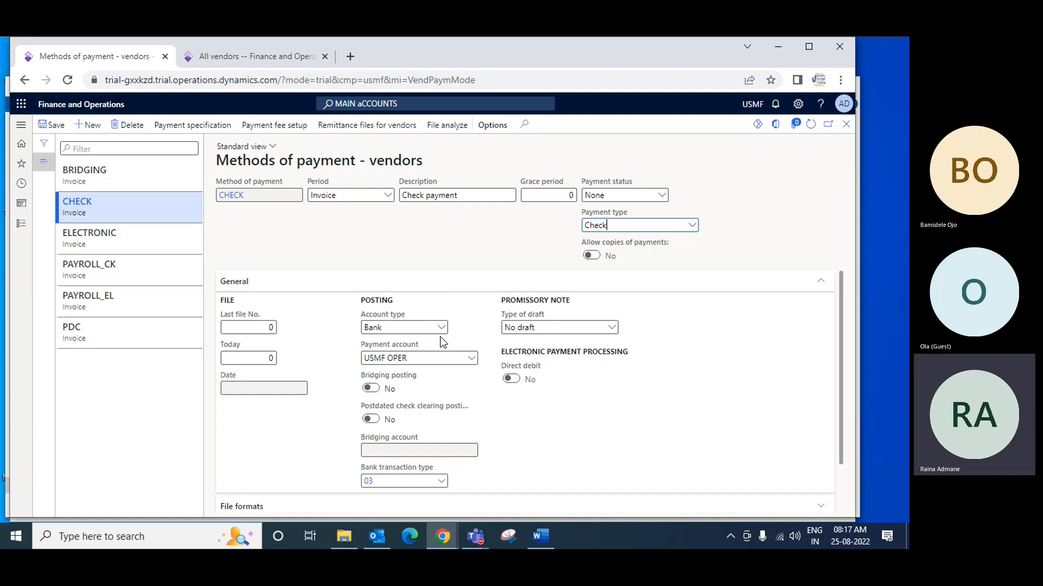
Review the export and return file formats available and selected for the CHECK method
scroll(448, 344, down, 1)
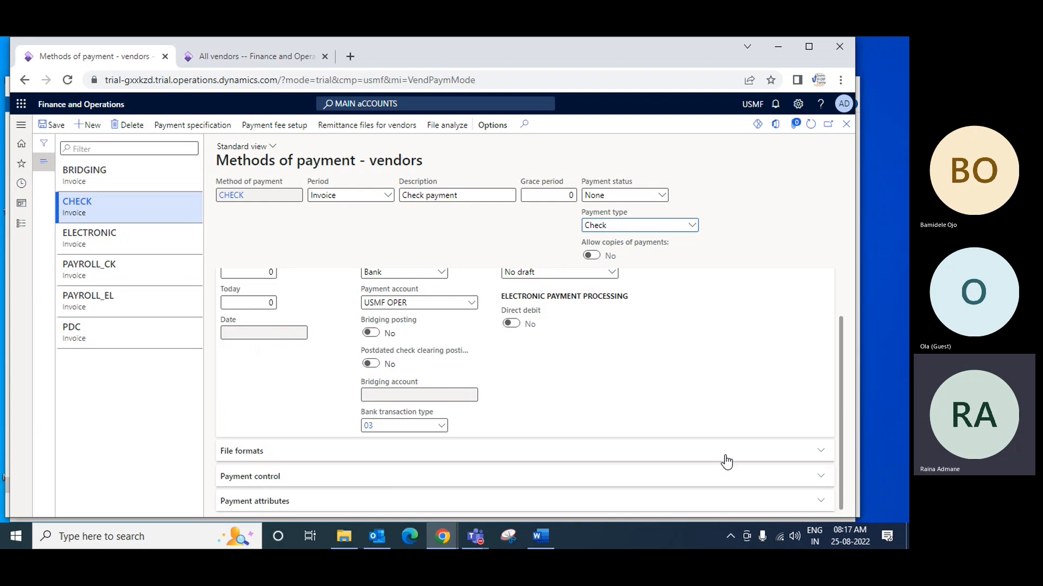
click(814, 456)
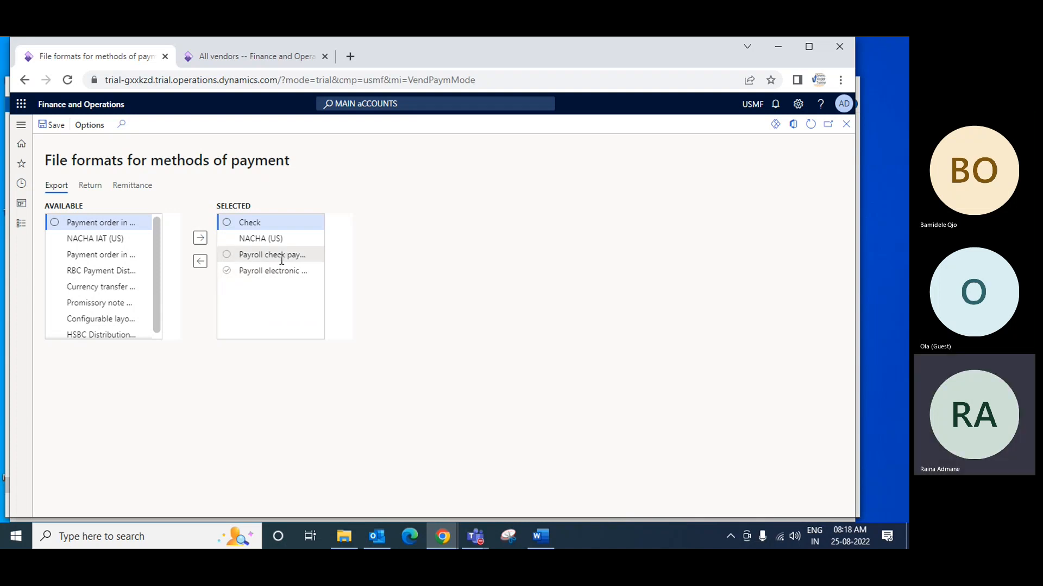
click(90, 186)
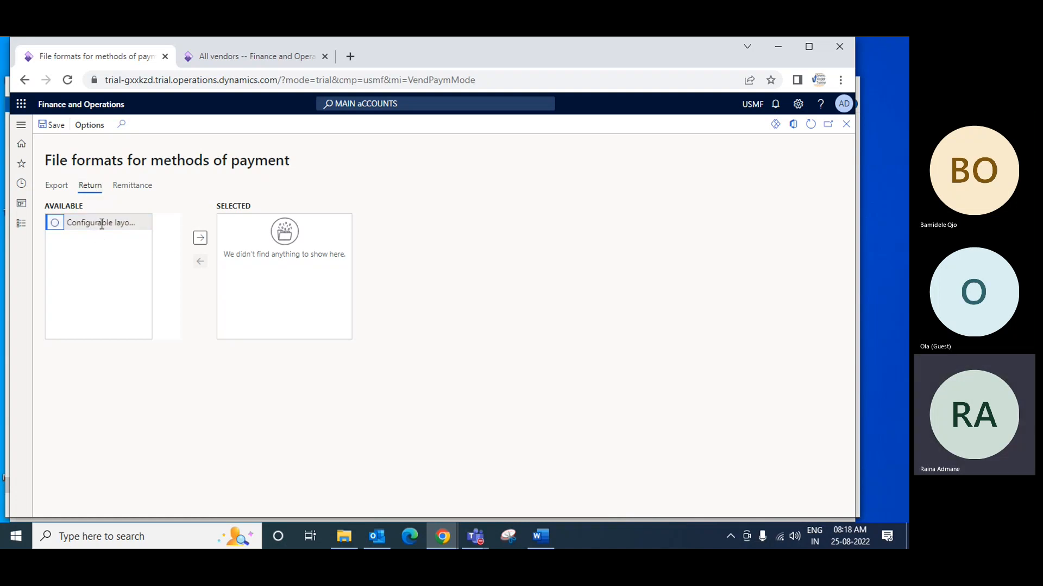
click(54, 186)
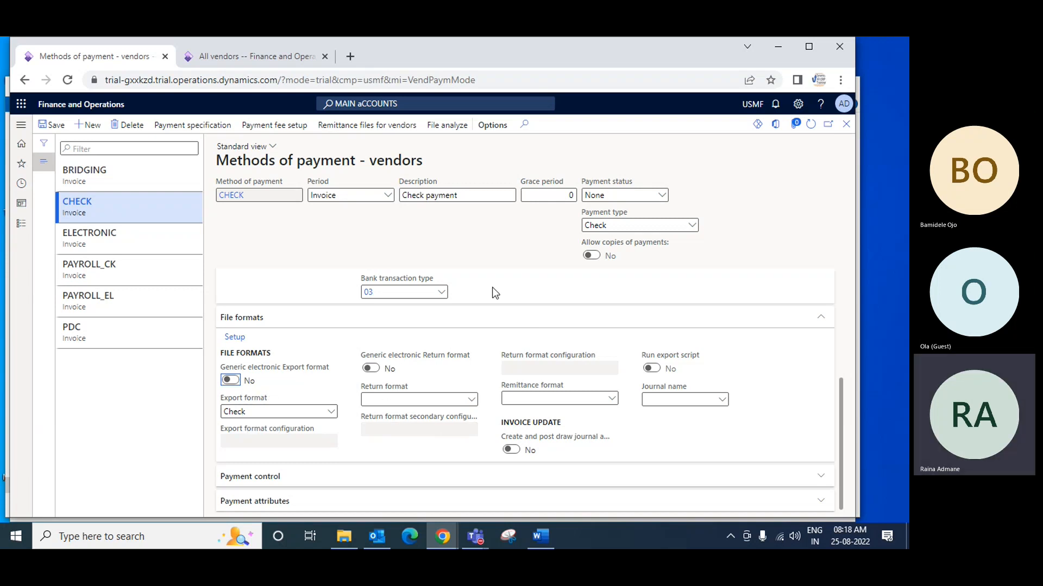
Look at the ELECTRONIC method's file formats, and examine the CHECK method's payment control rules for bank transaction type and offset account
click(97, 233)
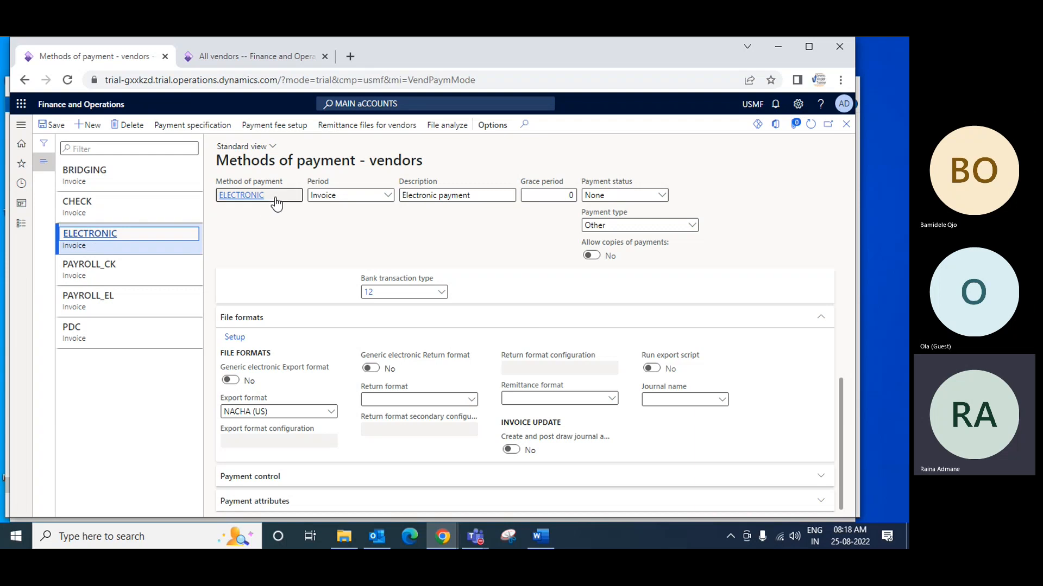
click(86, 204)
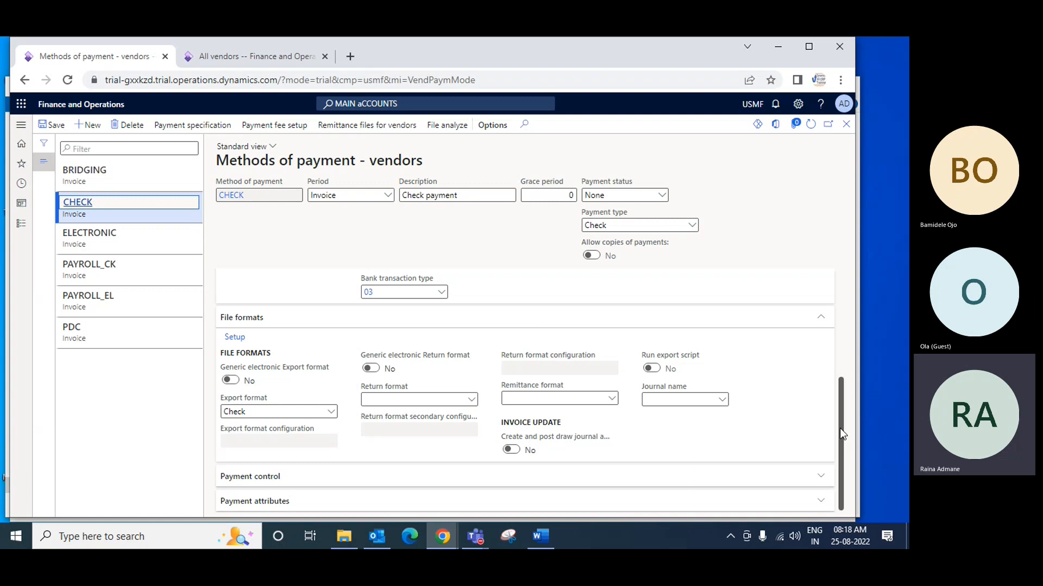
click(819, 475)
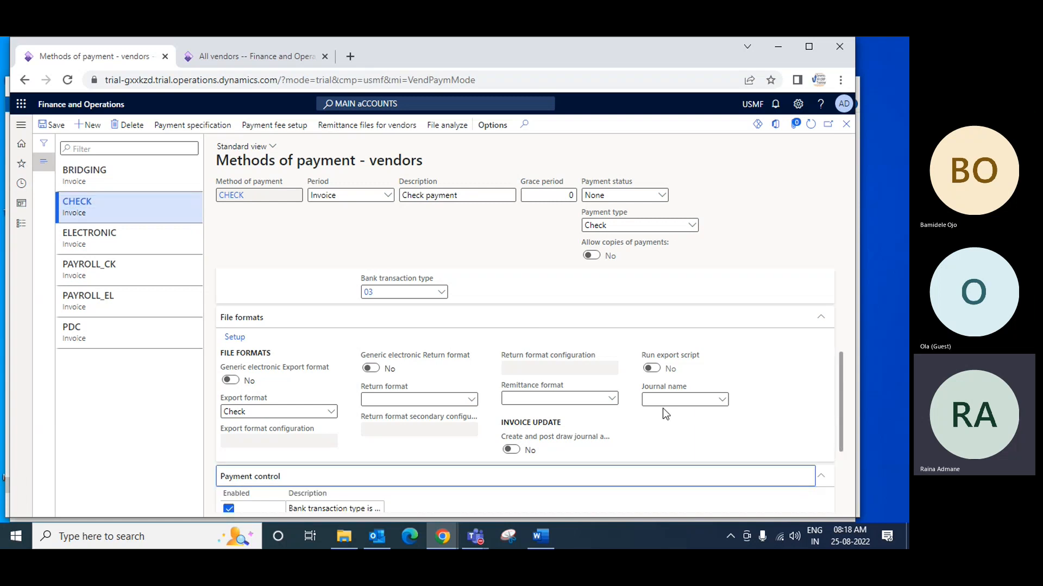
scroll(666, 413, down, 3)
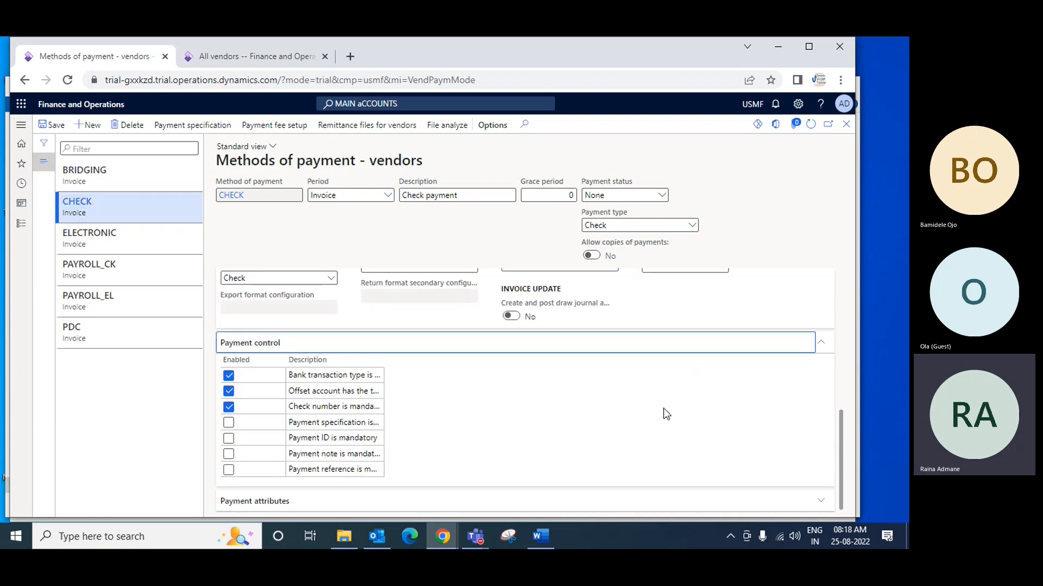
click(379, 375)
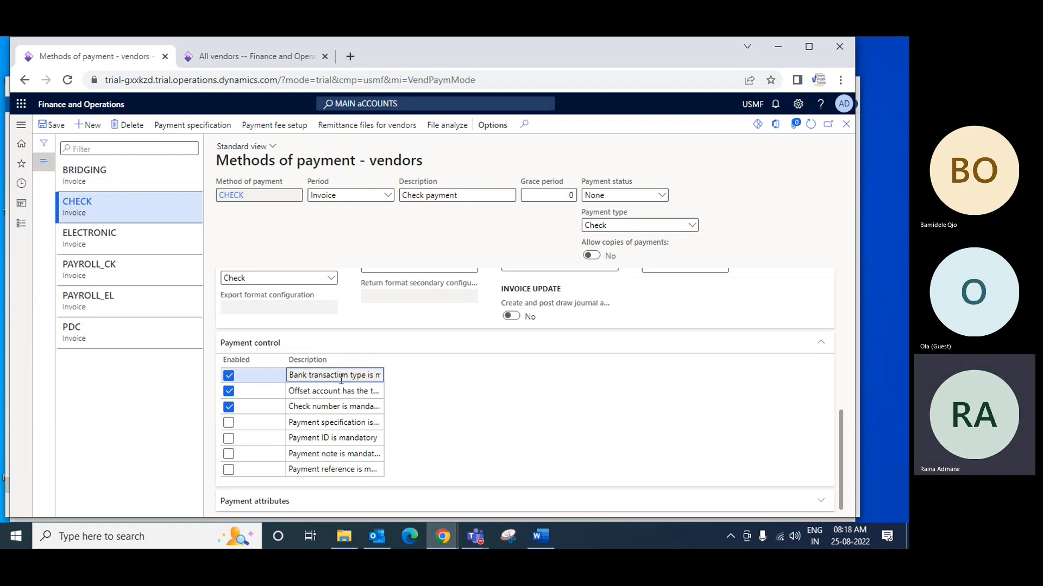
drag(353, 379, 401, 377)
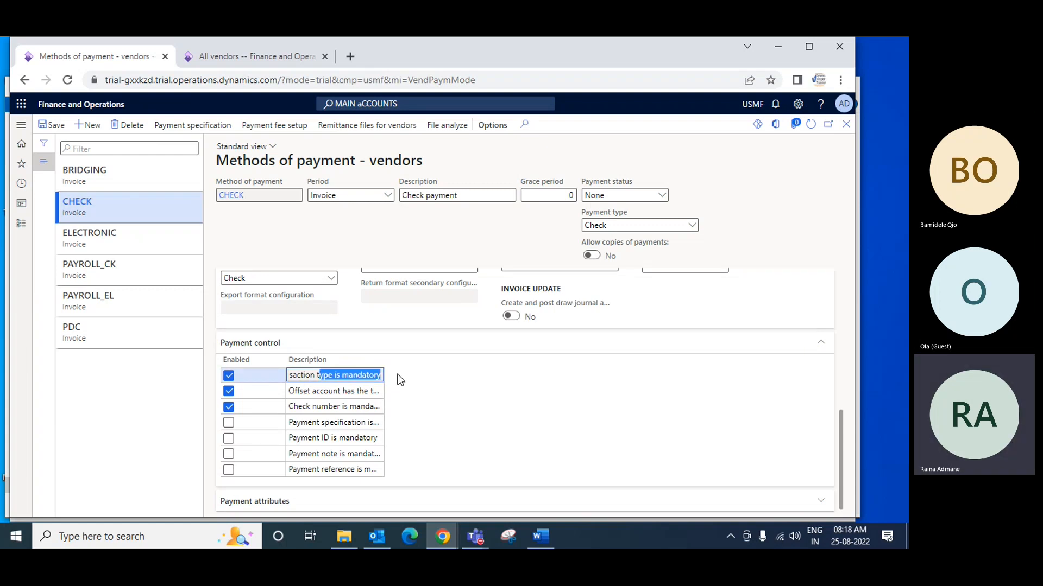
click(339, 375)
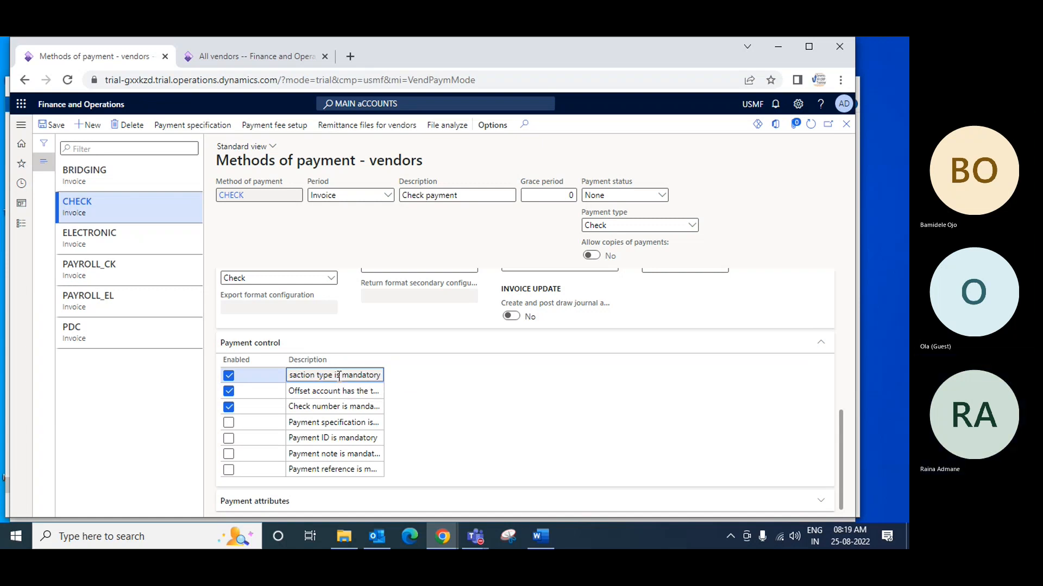
click(339, 392)
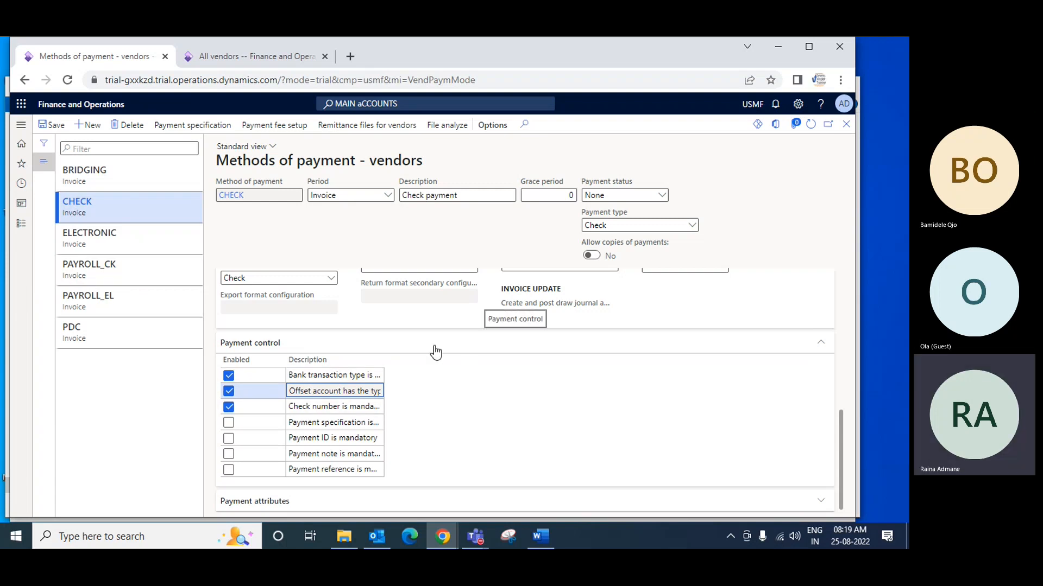
Set the payment type of the ELECTRONIC method to Electronic payment
click(114, 232)
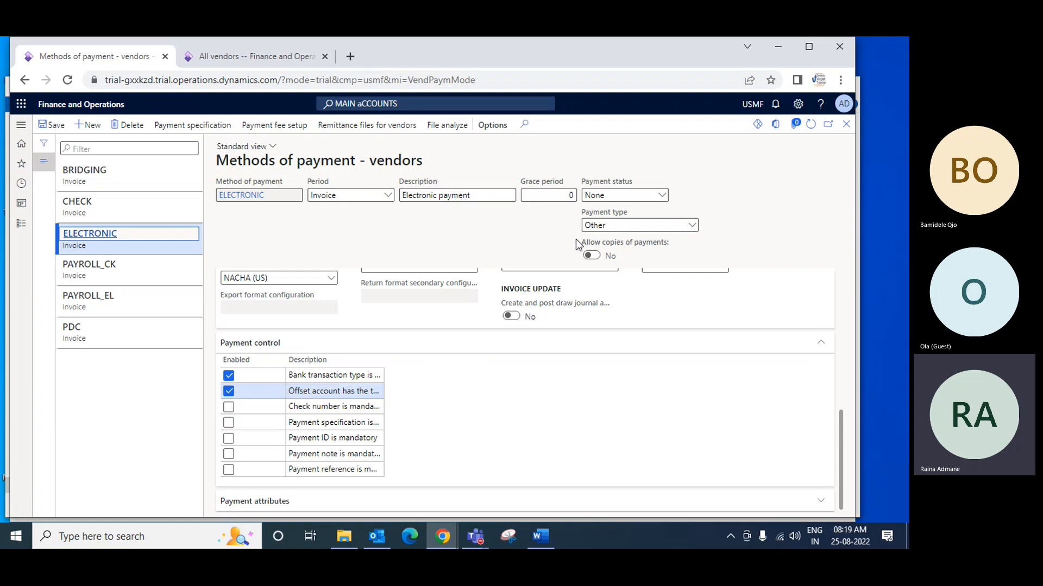
click(692, 226)
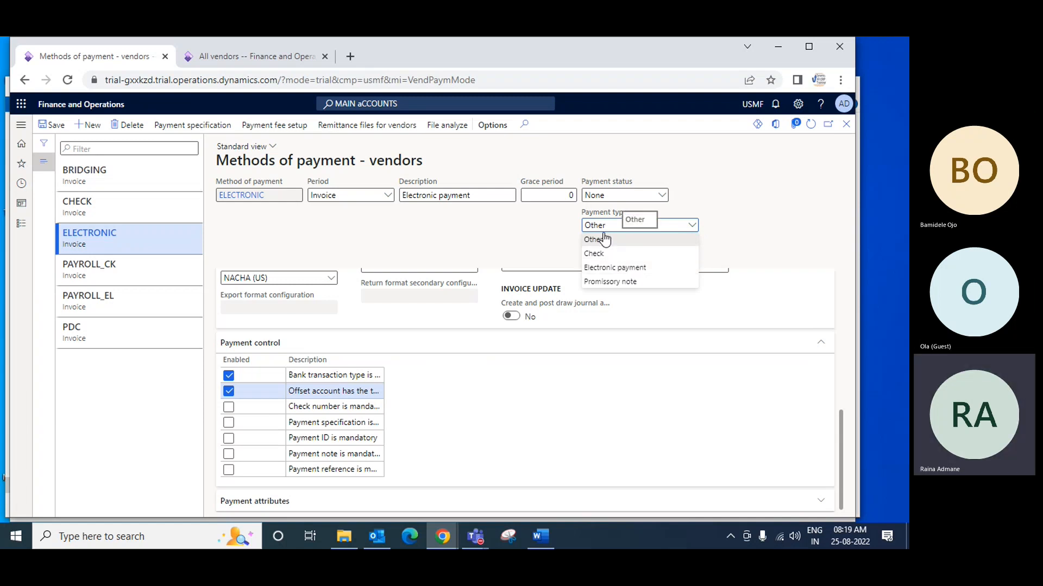
click(628, 268)
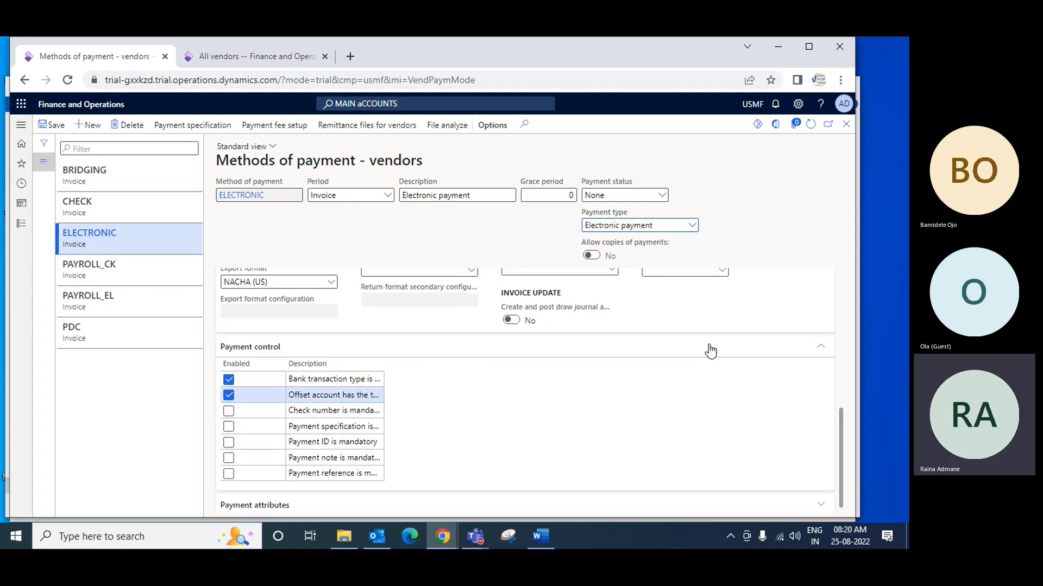
Choose NACHA (US) as the export format for the ELECTRONIC method
scroll(710, 351, up, 6)
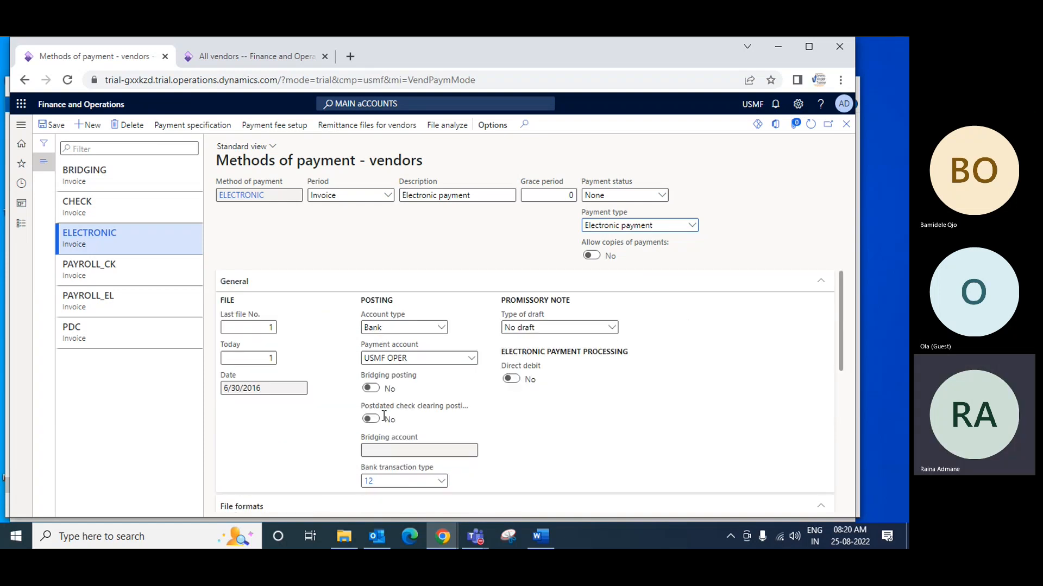
scroll(383, 415, down, 5)
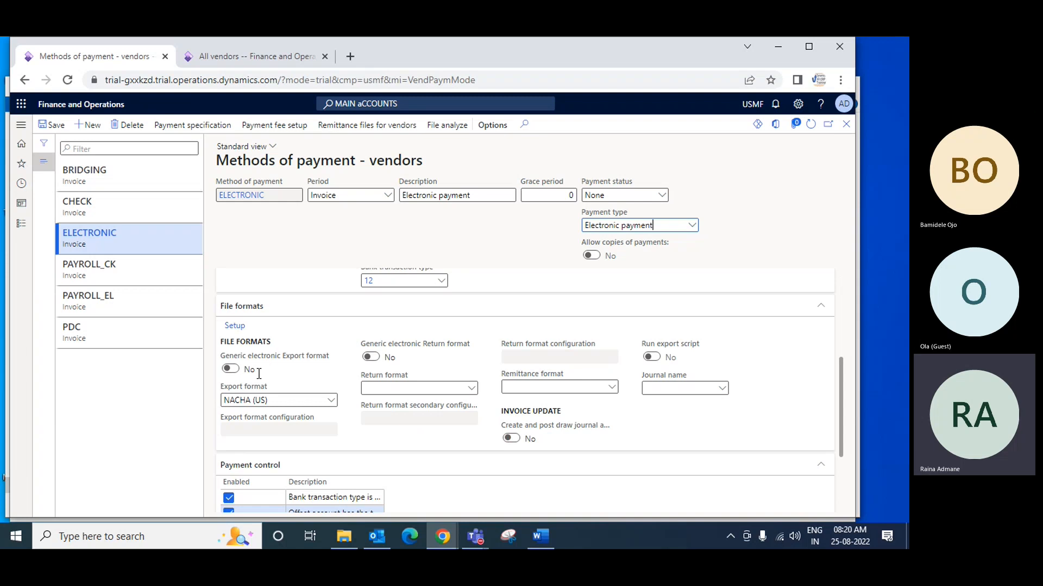
click(326, 403)
click(332, 403)
click(331, 401)
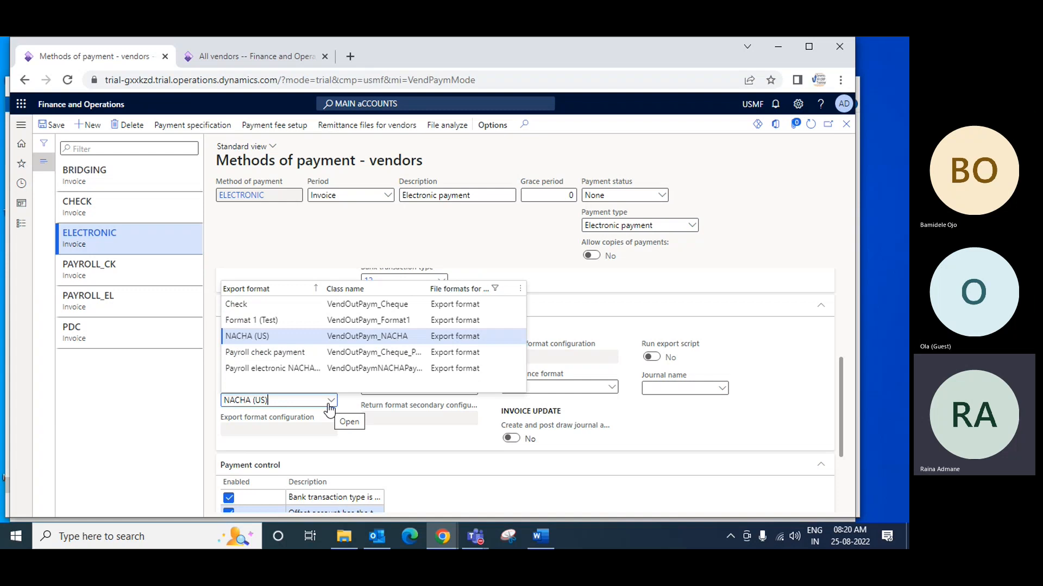
click(360, 337)
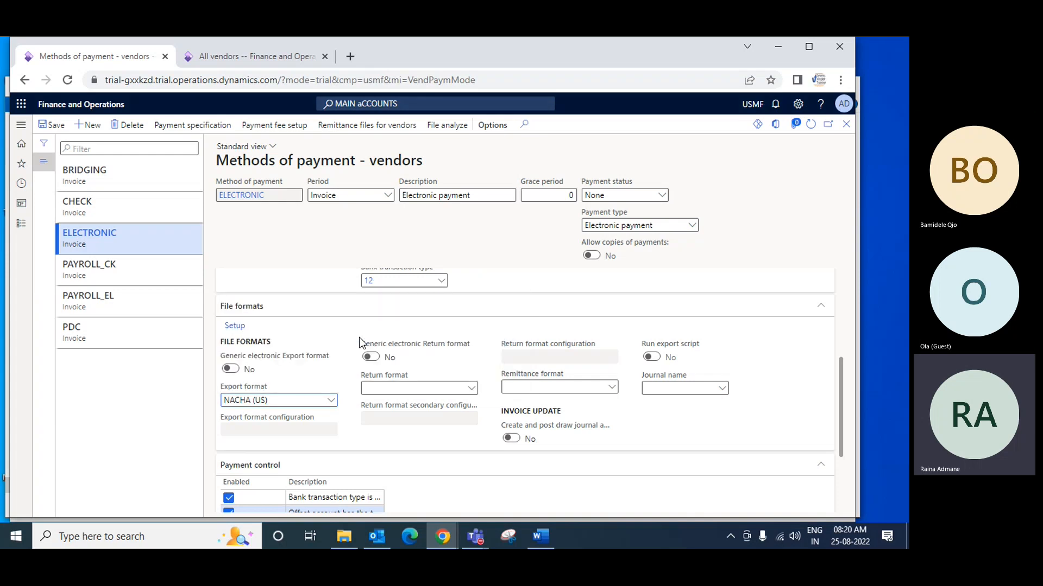
Review the file format, payment control and posting settings of the ELECTRONIC method
click(235, 326)
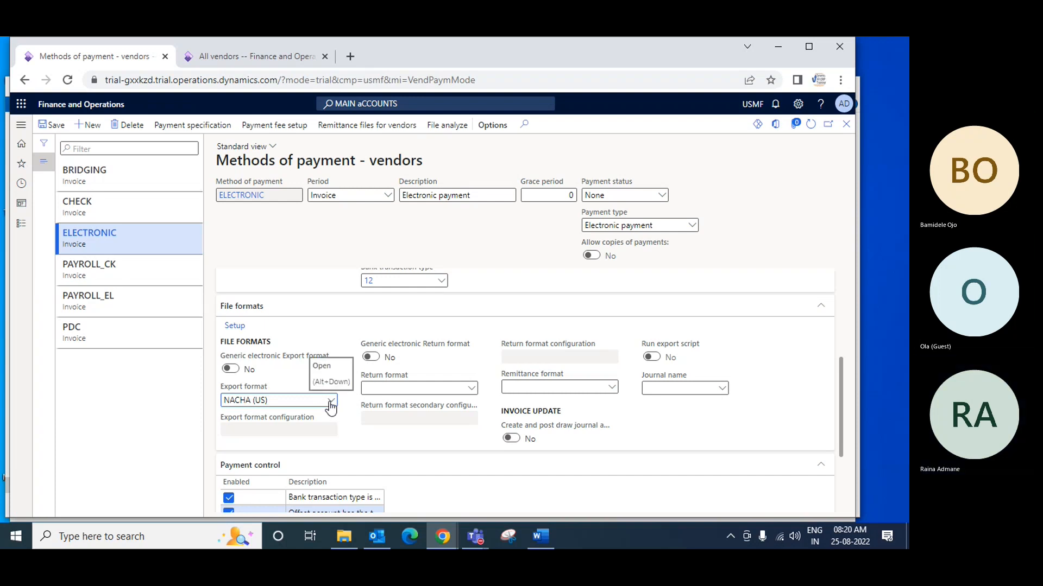
scroll(331, 406, down, 2)
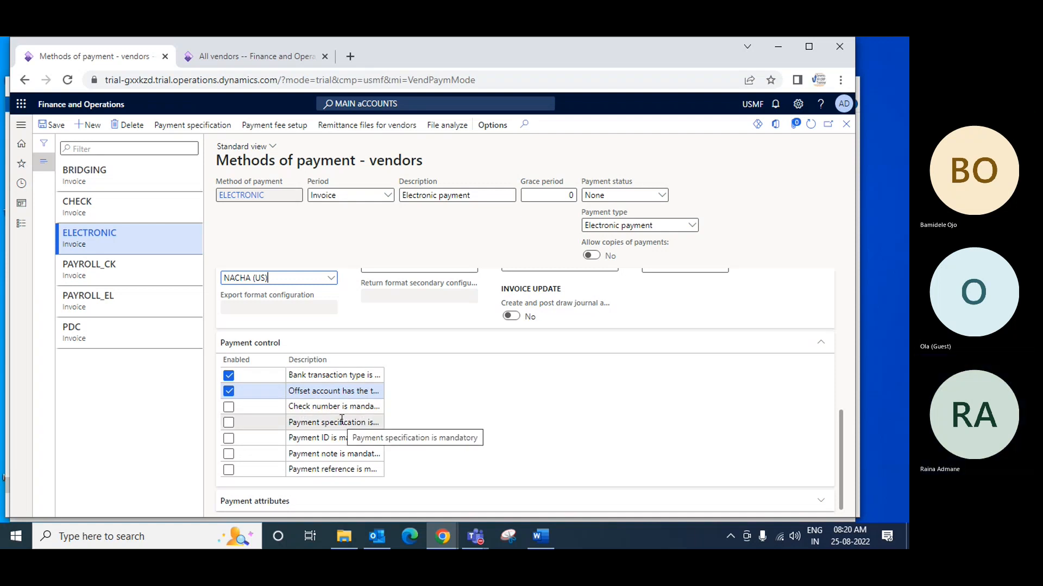
scroll(342, 420, up, 1)
scroll(340, 343, up, 3)
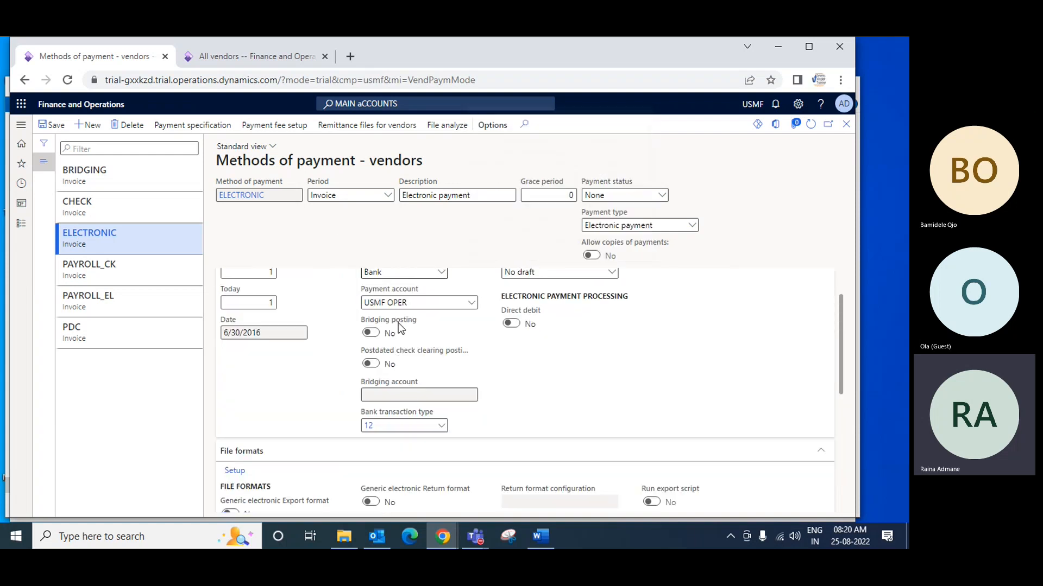
scroll(359, 304, up, 1)
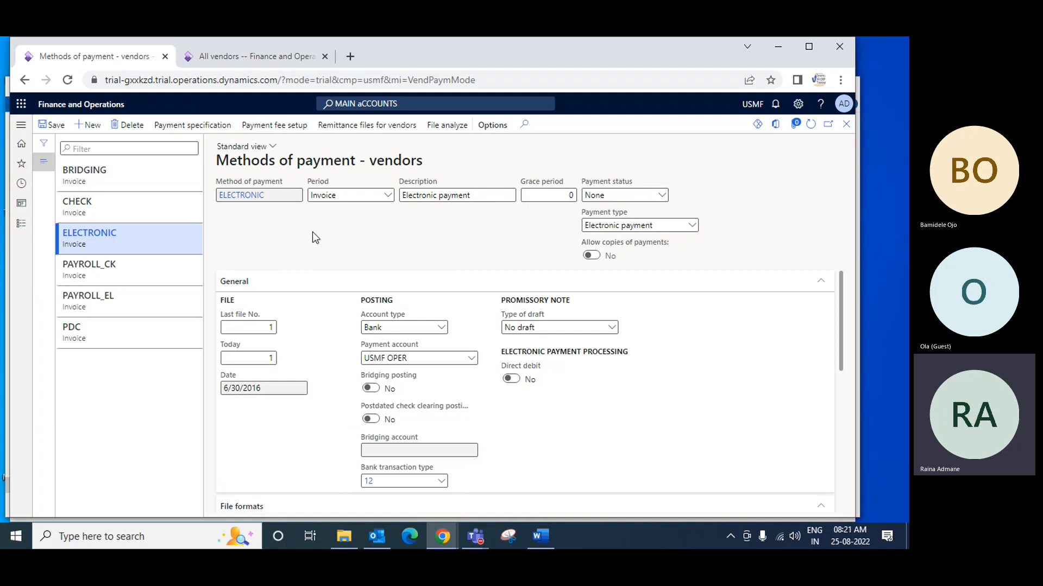
Close the vendor methods of payment and open the Accounts payable terms of payment
click(846, 128)
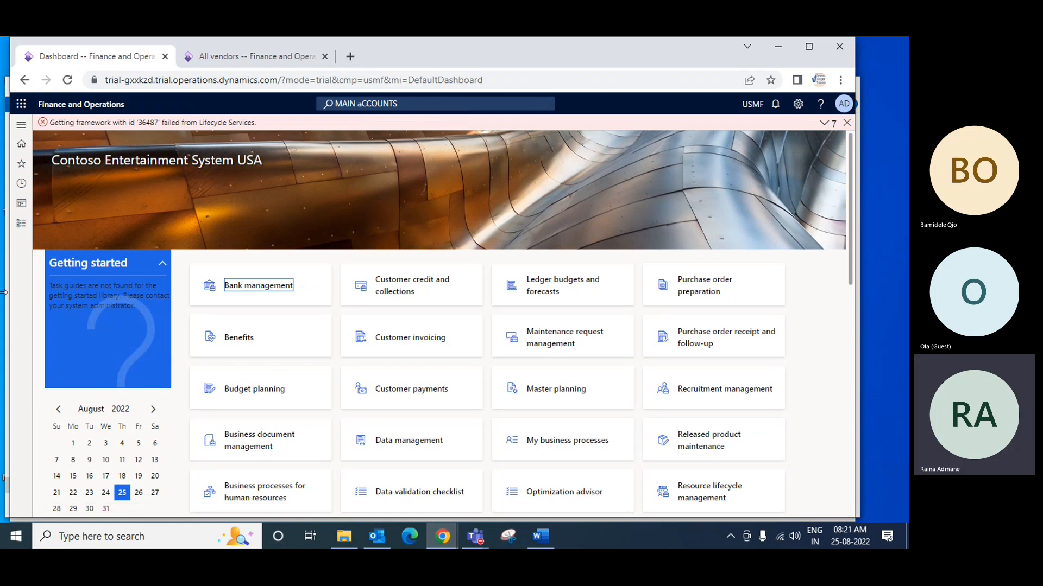
click(21, 226)
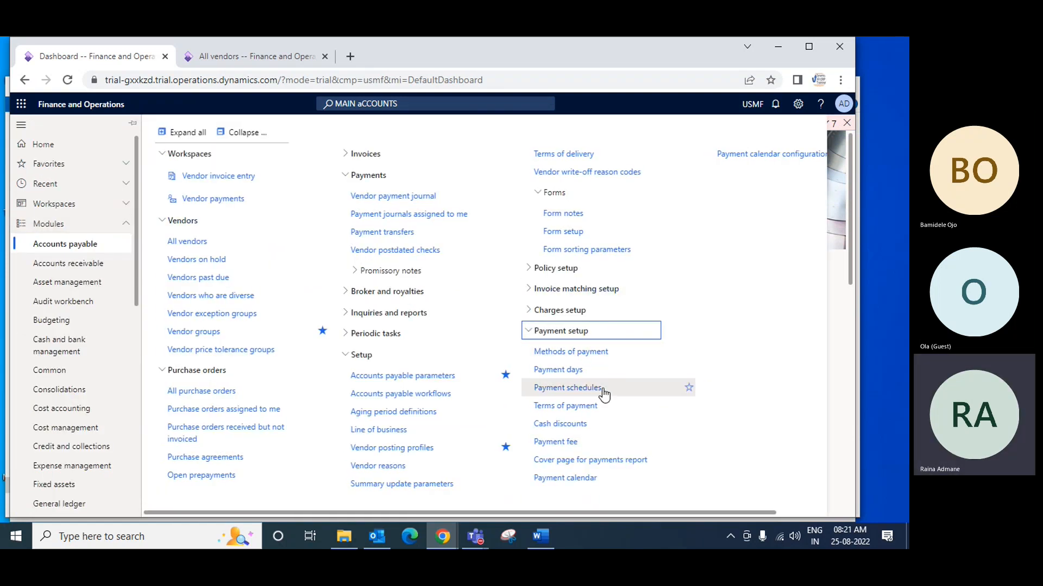
click(571, 407)
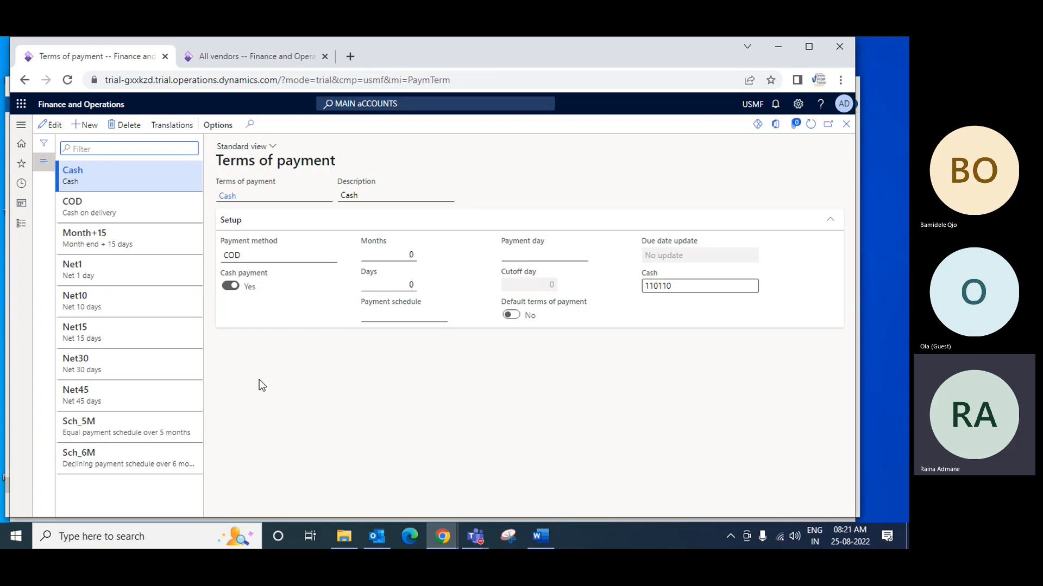
Create a new term of payment named Net5 with the description Net 5 days
click(89, 129)
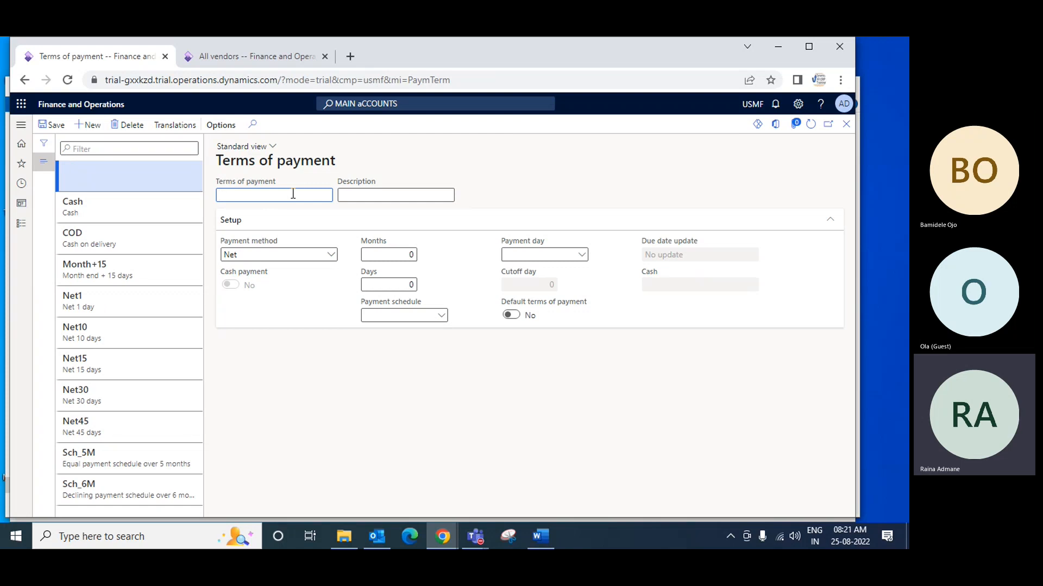
text(Net5 Day)
key(BackSpace)
key(BackSpace)
key(BackSpace)
key(BackSpace)
key(Tab)
text(BNe)
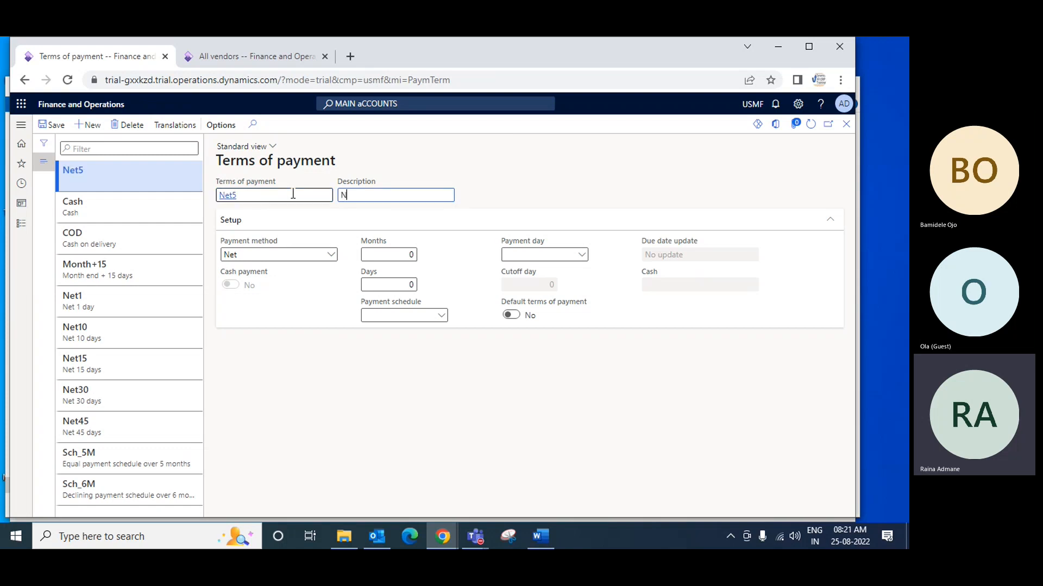
text(t 5 )
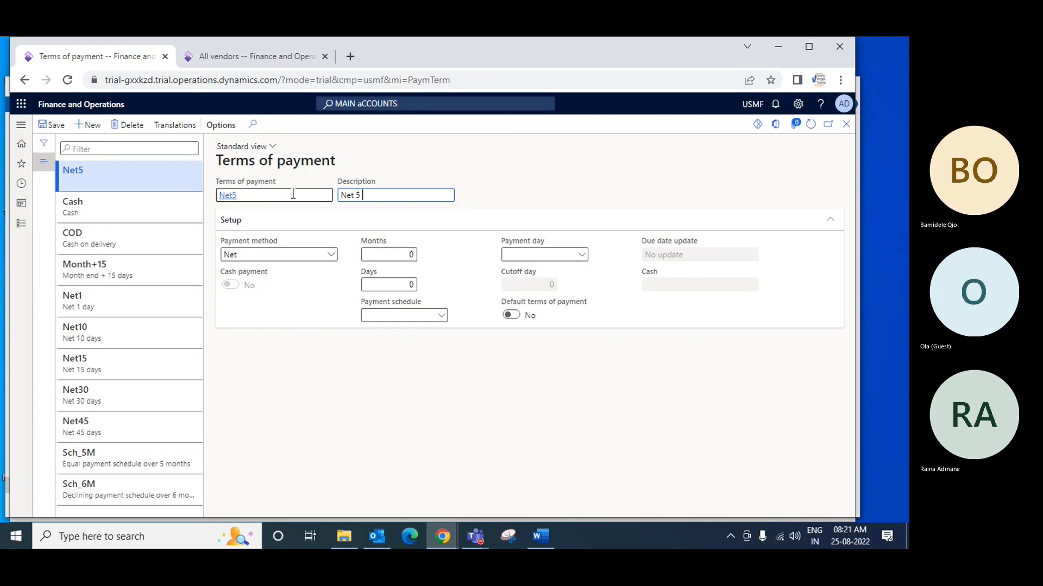
text(aydays)
key(Tab)
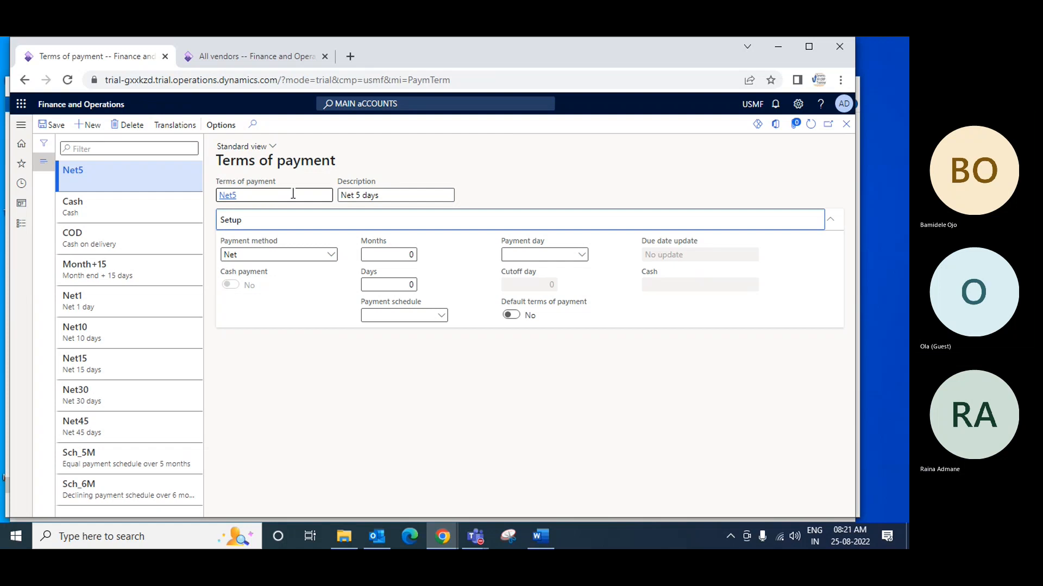
Set the number of days of the Net5 term to 5 and save the record
key(Tab)
key(Tab)
key(Tab)
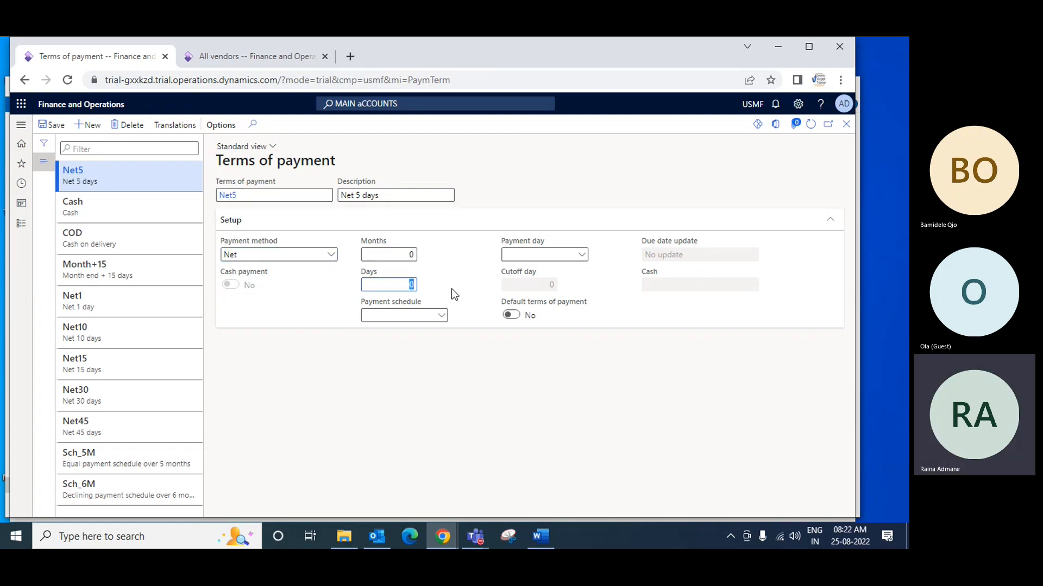
text(5)
key(Tab)
click(89, 126)
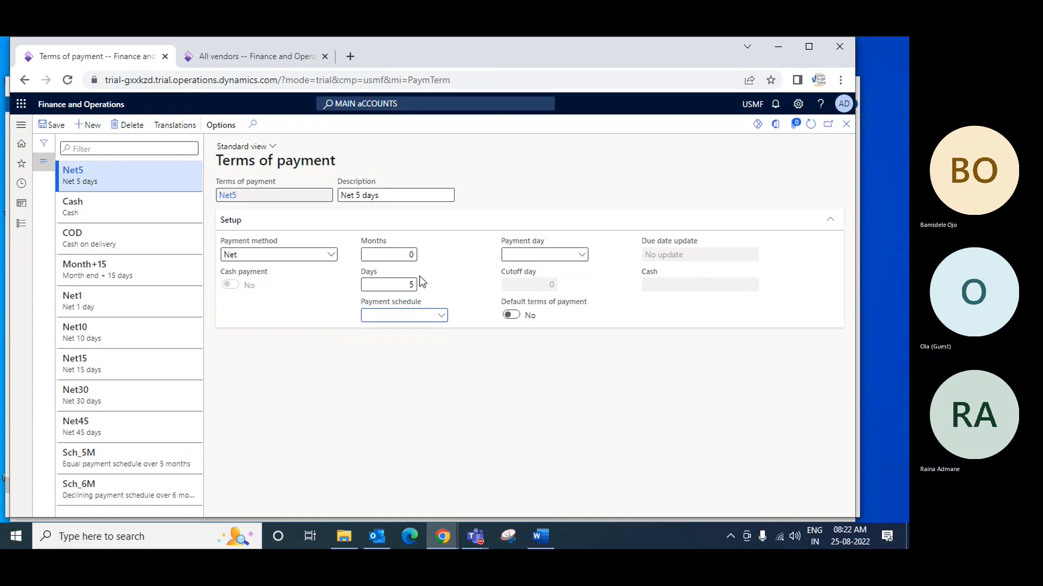
click(419, 315)
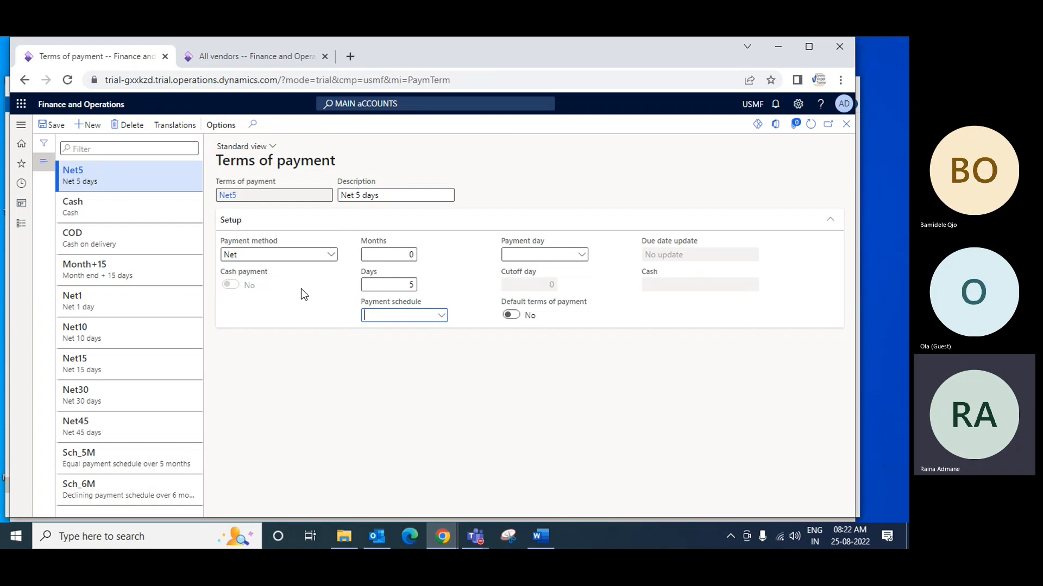
Try Current month as the payment method of the Net5 term
click(330, 255)
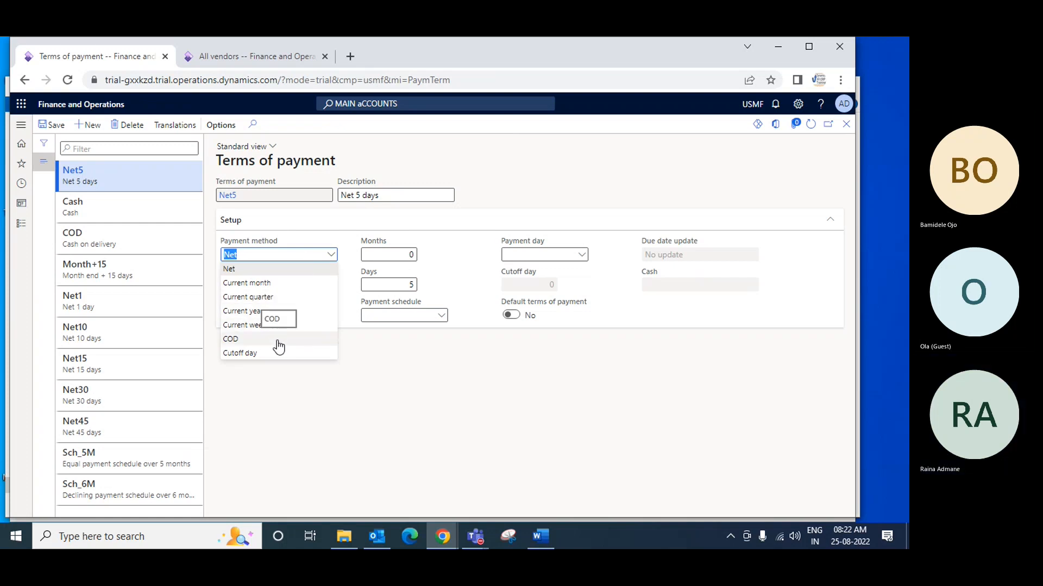
click(281, 287)
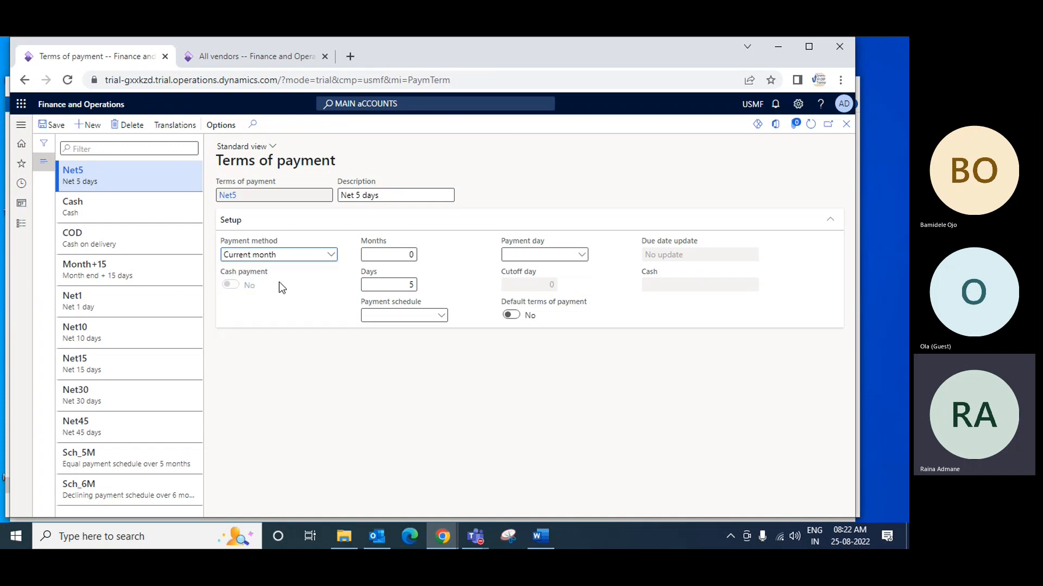
click(409, 255)
key(Tab)
key(Tab)
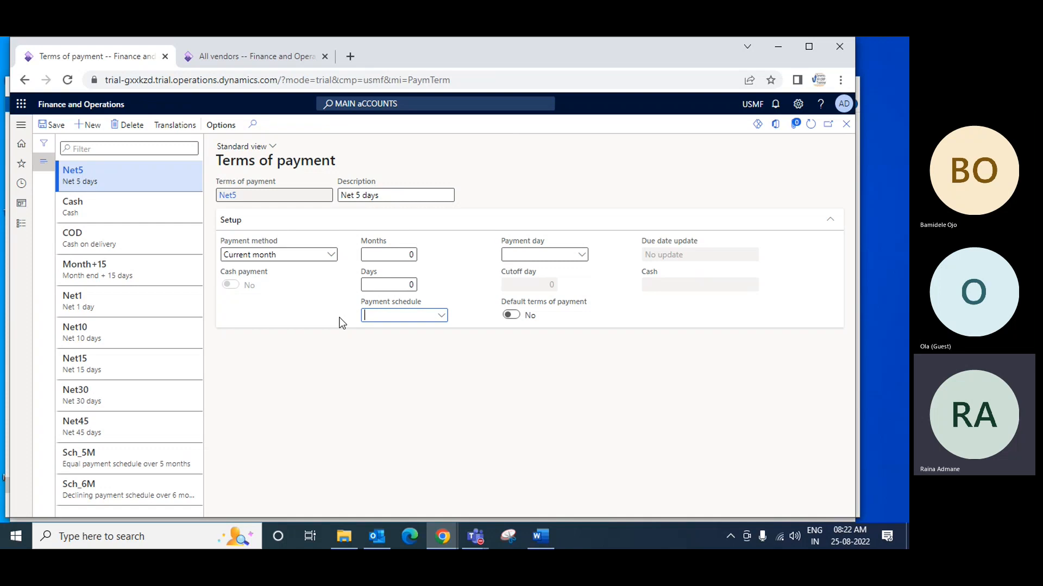
click(331, 256)
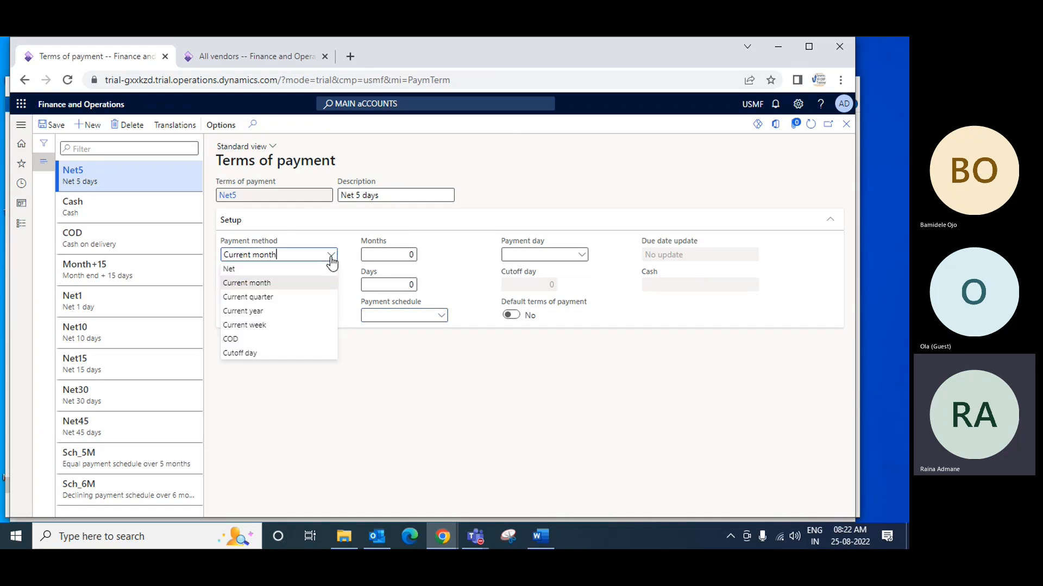
click(242, 270)
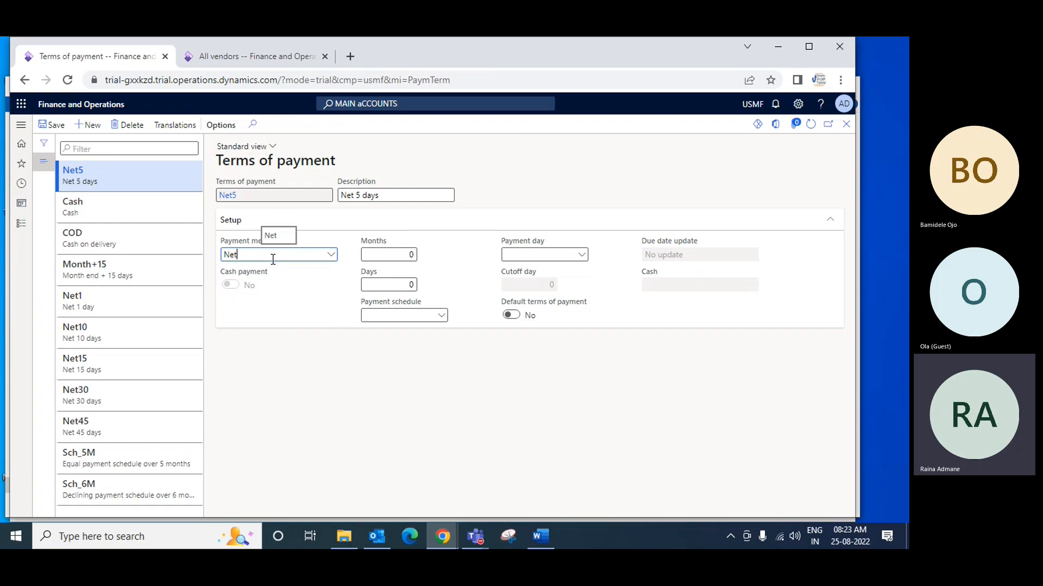
click(273, 259)
click(266, 283)
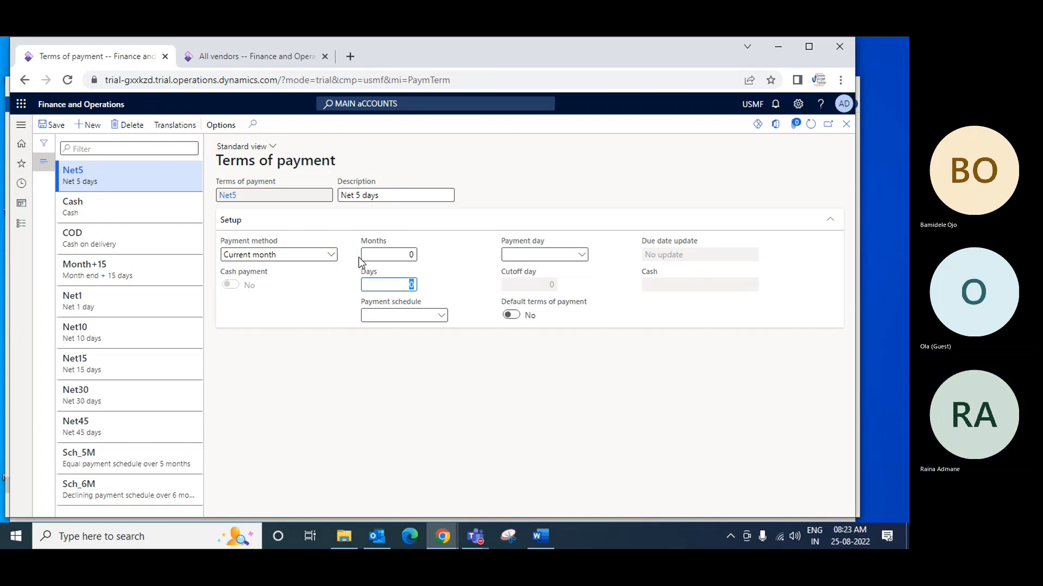
Set the Net5 term to the Net payment method with 5 days and save it
click(329, 256)
click(288, 270)
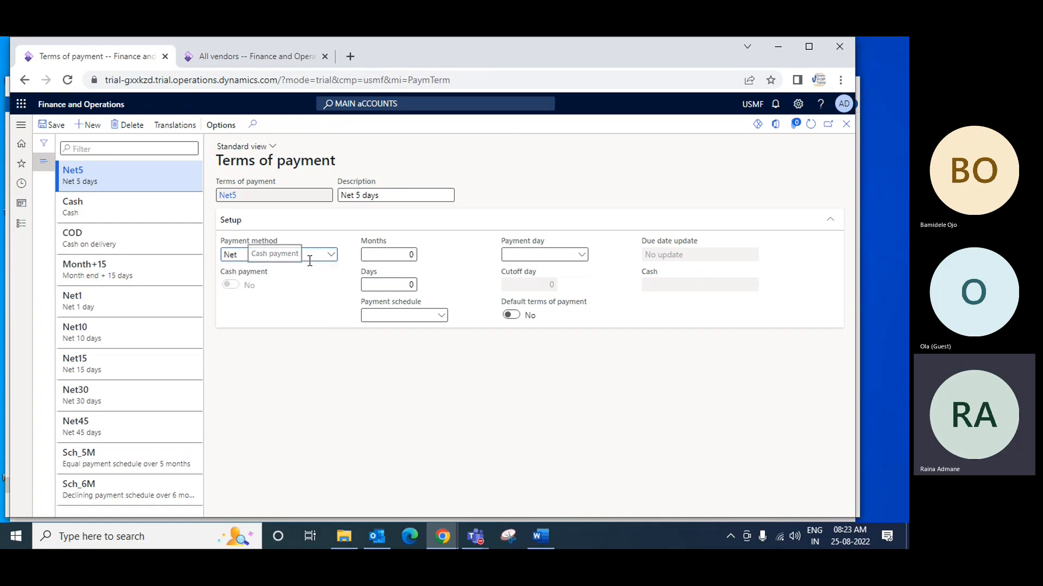
click(407, 284)
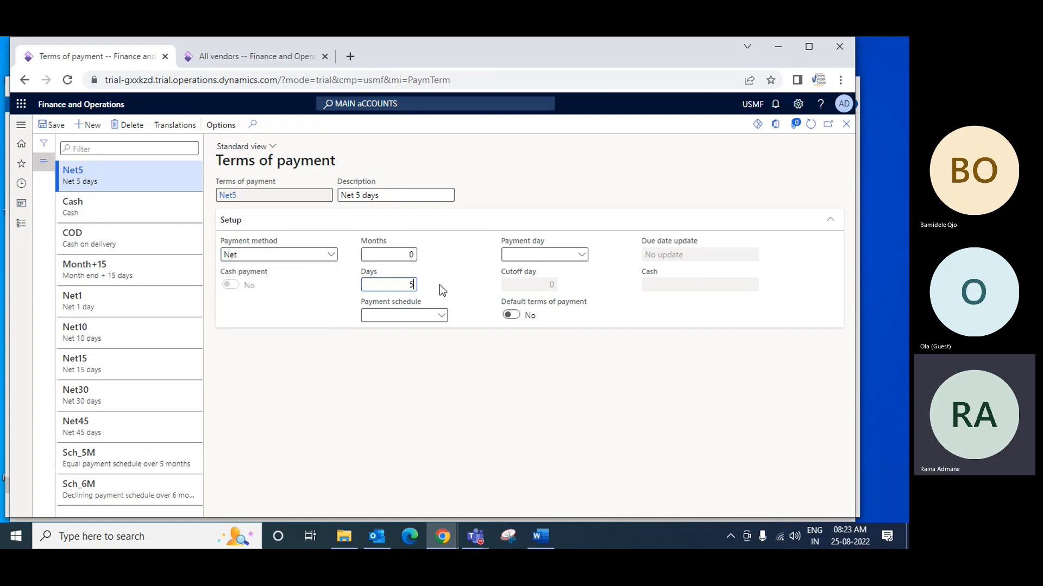
key(Tab)
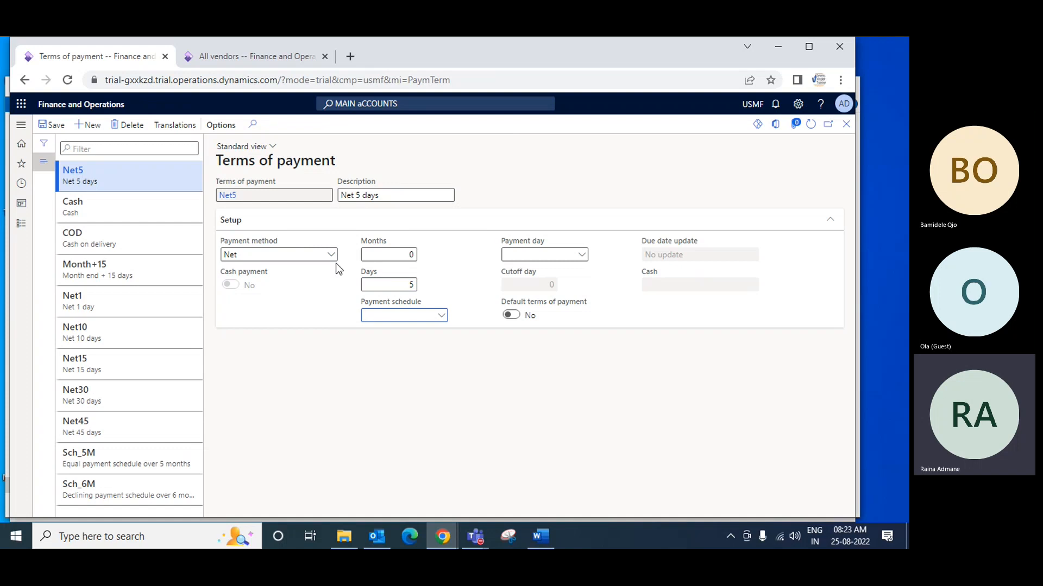
click(55, 128)
Close the terms of payment and open the Accounts payable module's payment setup options
click(848, 124)
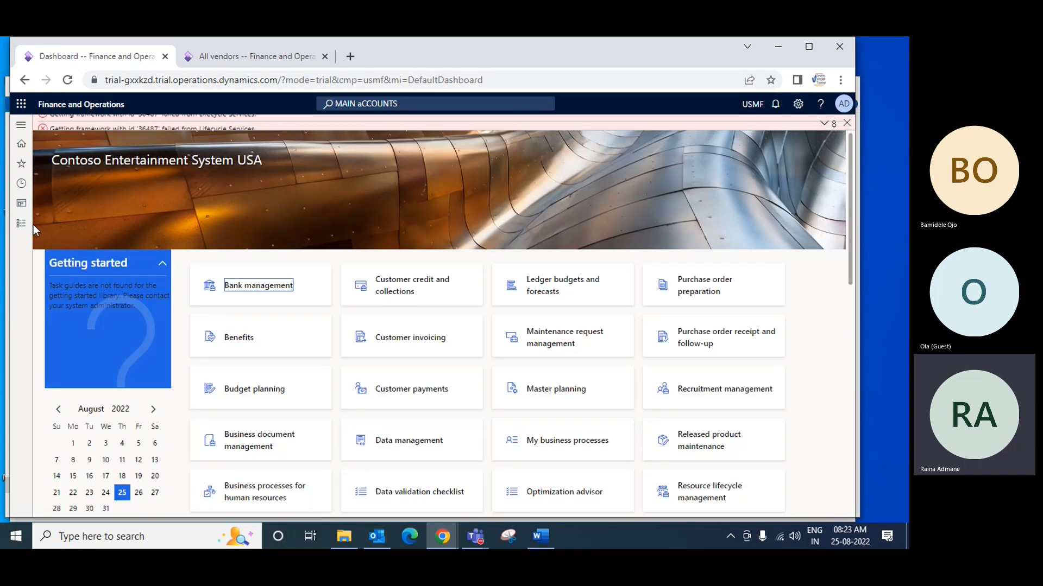
click(21, 224)
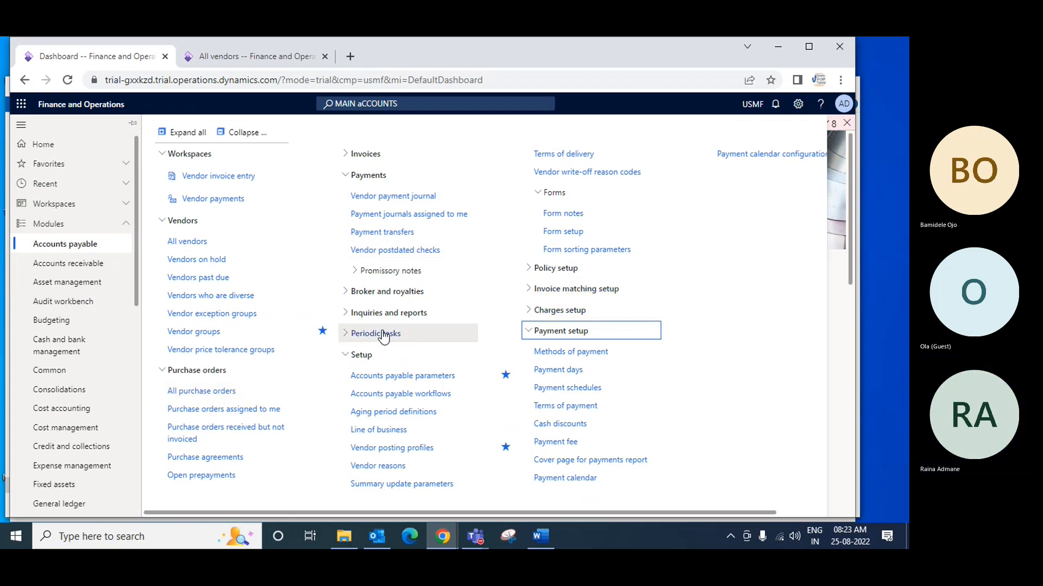
Switch to the Microsoft Teams meeting and stop its recording
mouse_move(480, 545)
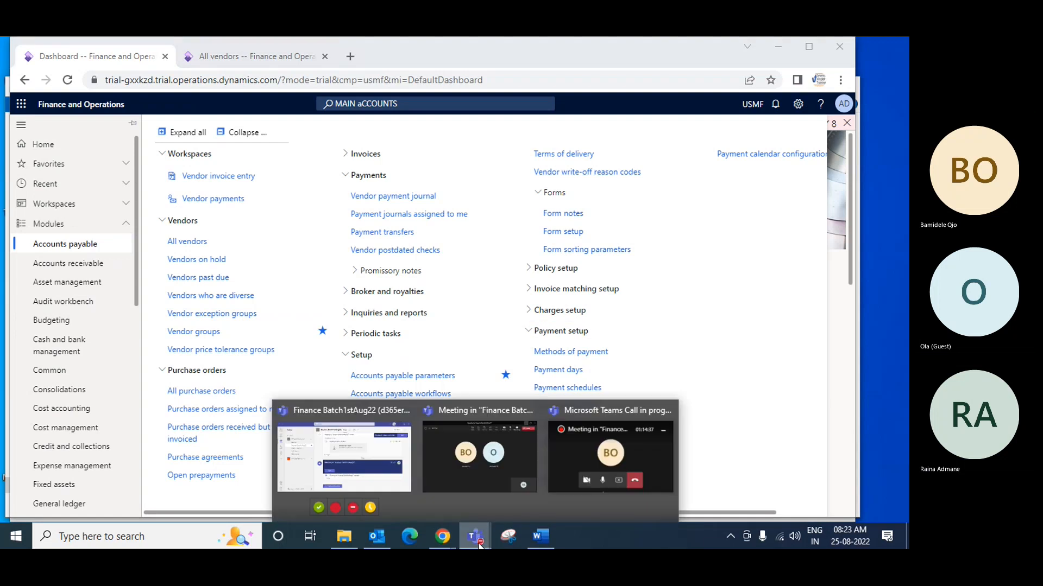
click(588, 448)
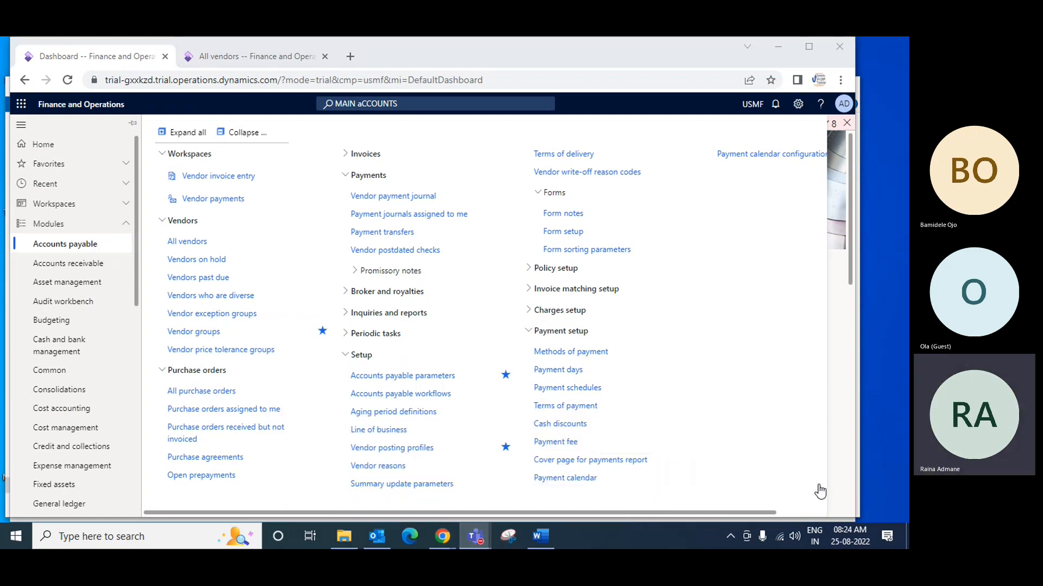
click(814, 461)
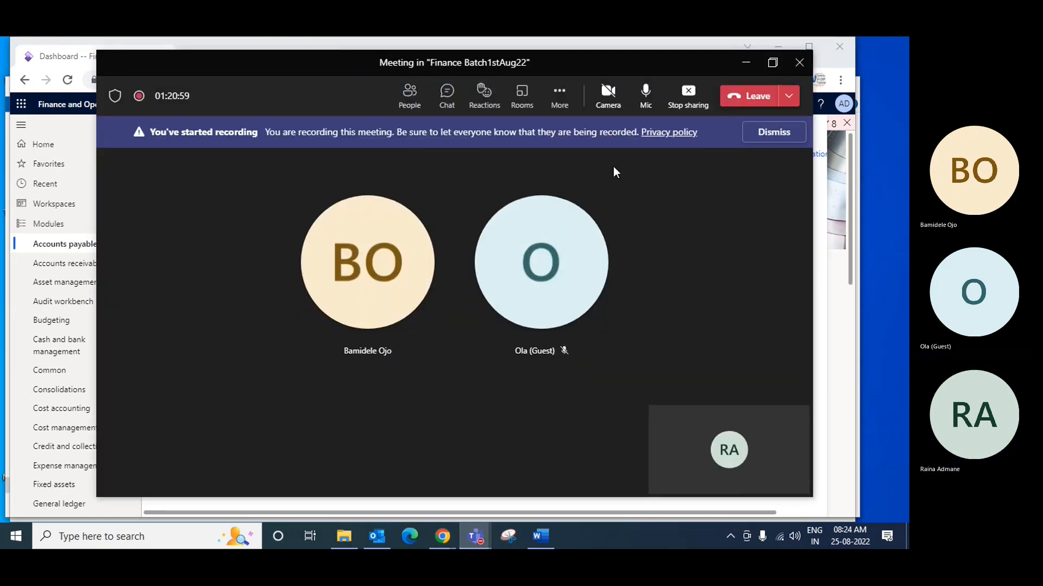
click(559, 95)
click(607, 445)
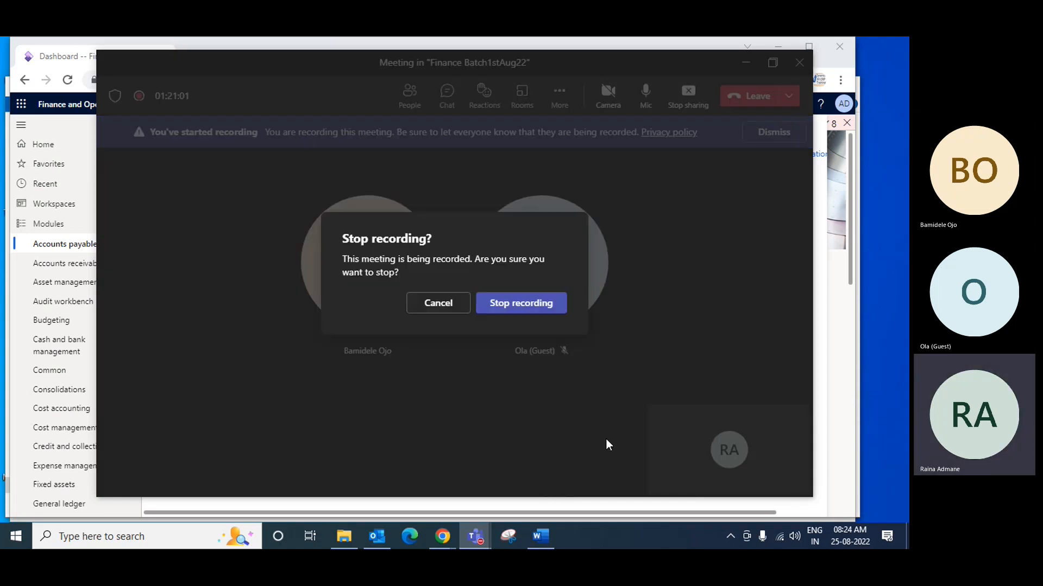